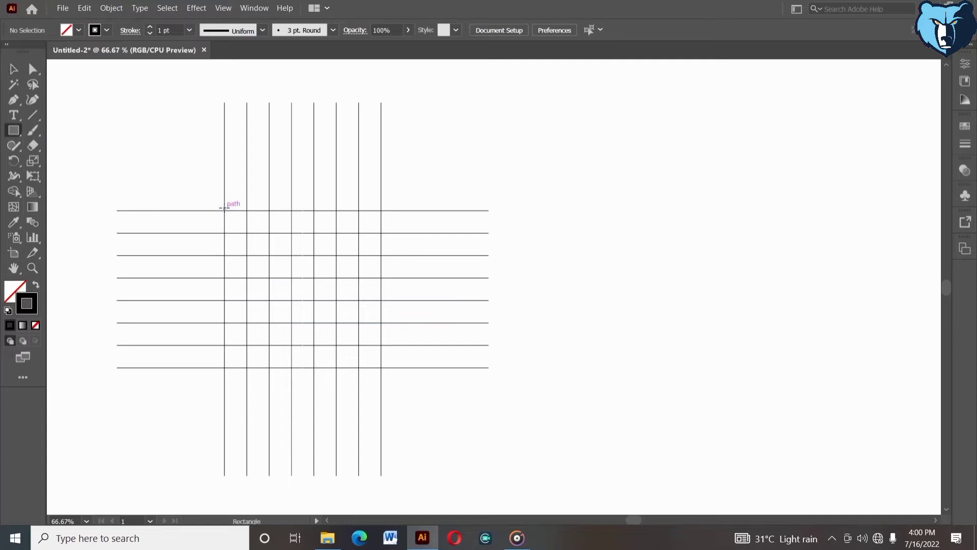
# - Draw three concentric squares on the line grid, each inset by one cell from the previous one
pyautogui.moveTo(225, 211); pyautogui.dragTo(381, 367)
pyautogui.moveTo(247, 233)
pyautogui.mouseDown()
pyautogui.moveTo(324, 336)
pyautogui.moveTo(359, 345)
pyautogui.mouseUp()
pyautogui.moveTo(269, 255); pyautogui.dragTo(336, 323)
pyautogui.click(15, 71)
pyautogui.click(171, 169)
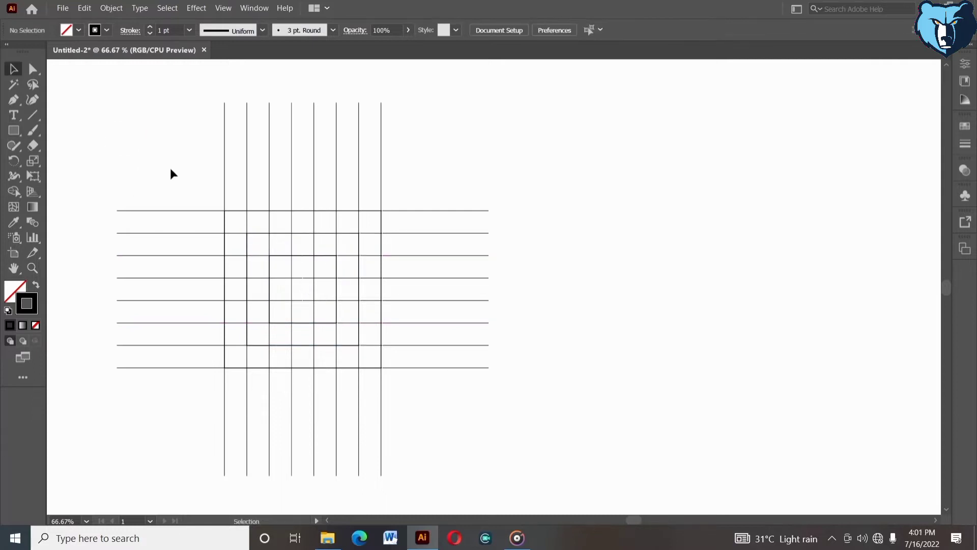
# - Delete all vertical grid lines and every horizontal grid line except the topmost one
pyautogui.moveTo(441, 200); pyautogui.dragTo(444, 201)
pyautogui.click(430, 122)
pyautogui.moveTo(216, 164); pyautogui.dragTo(428, 166)
pyautogui.press('Delete')
pyautogui.moveTo(178, 376); pyautogui.dragTo(218, 383)
pyautogui.press('Delete')
# - Round the corners of all three squares fully to turn them into concentric circles
pyautogui.moveTo(201, 262); pyautogui.dragTo(323, 279)
pyautogui.click(310, 233)
pyautogui.moveTo(254, 241); pyautogui.dragTo(461, 389)
pyautogui.click(336, 264)
pyautogui.moveTo(277, 263); pyautogui.dragTo(432, 380)
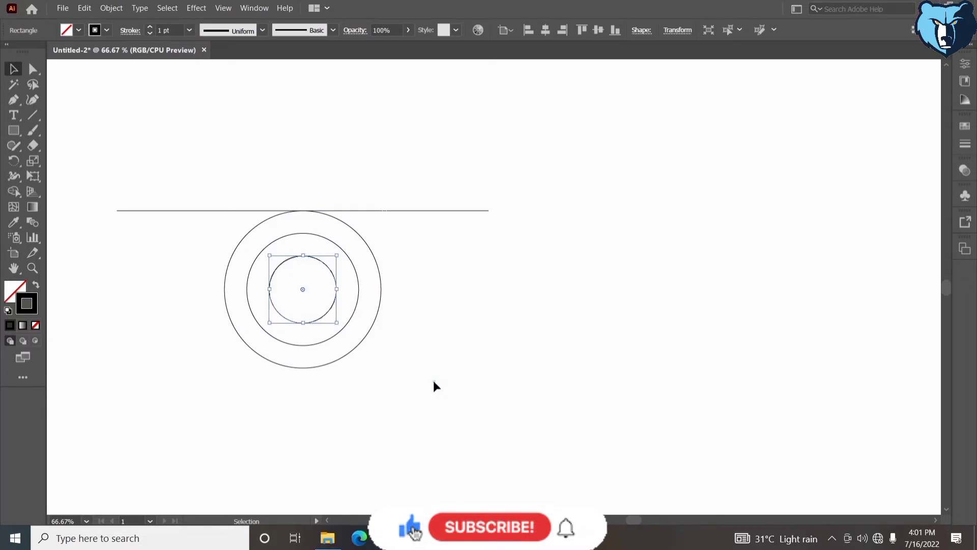
pyautogui.click(432, 381)
# - Extend the artboard's left edge outward with the Artboard tool
pyautogui.moveTo(481, 264); pyautogui.dragTo(598, 244)
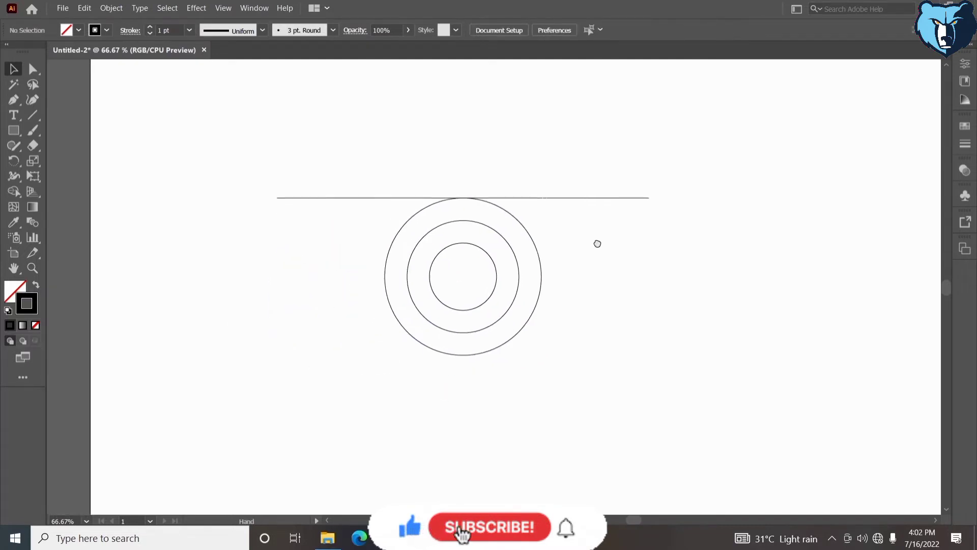
pyautogui.click(13, 252)
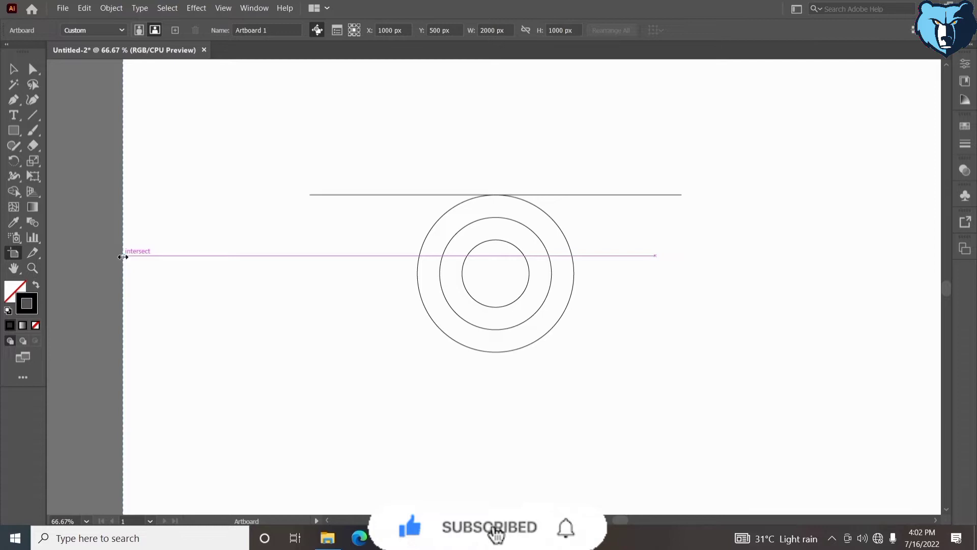
pyautogui.click(14, 75)
pyautogui.moveTo(515, 390); pyautogui.dragTo(486, 387)
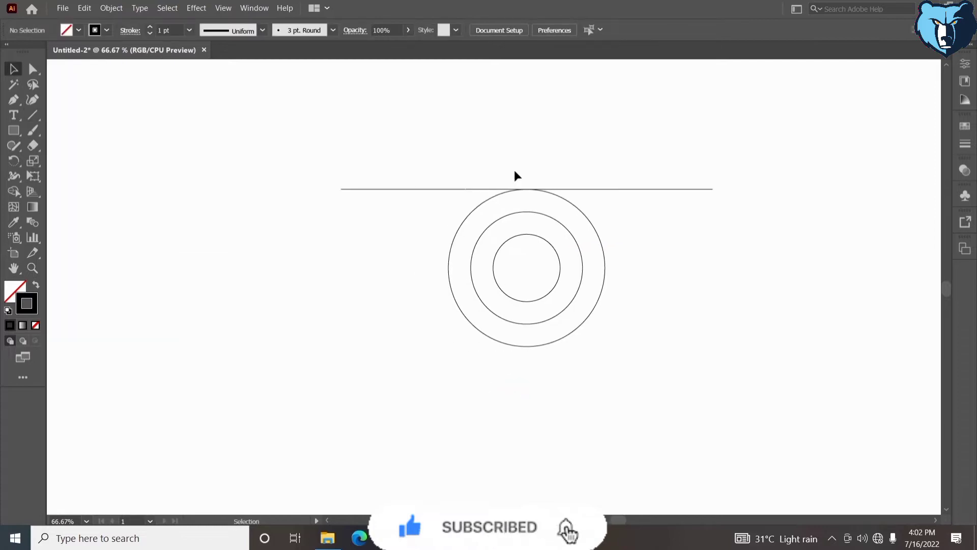
# - Center the horizontal line on the outer circle, using the circle as the alignment reference
pyautogui.moveTo(510, 170); pyautogui.dragTo(504, 200)
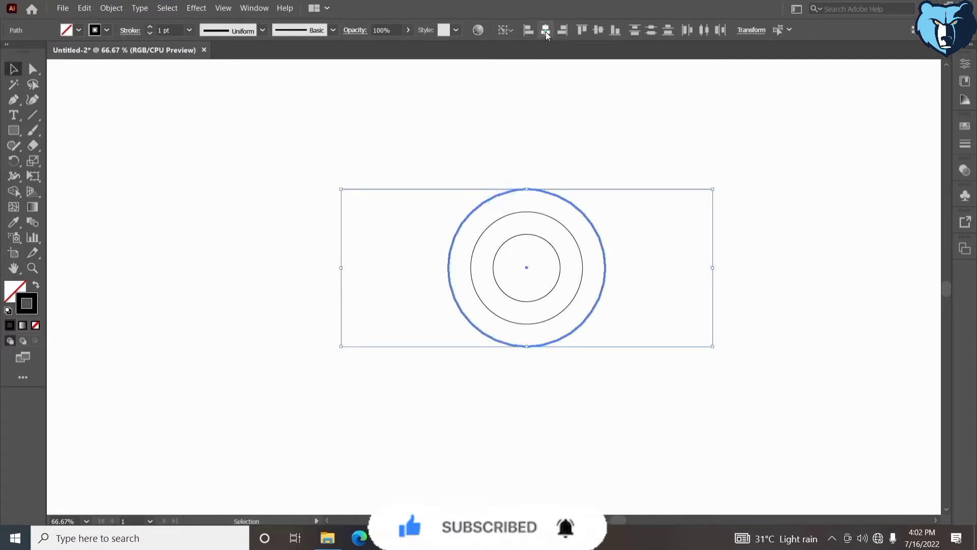
pyautogui.click(521, 122)
pyautogui.click(527, 346)
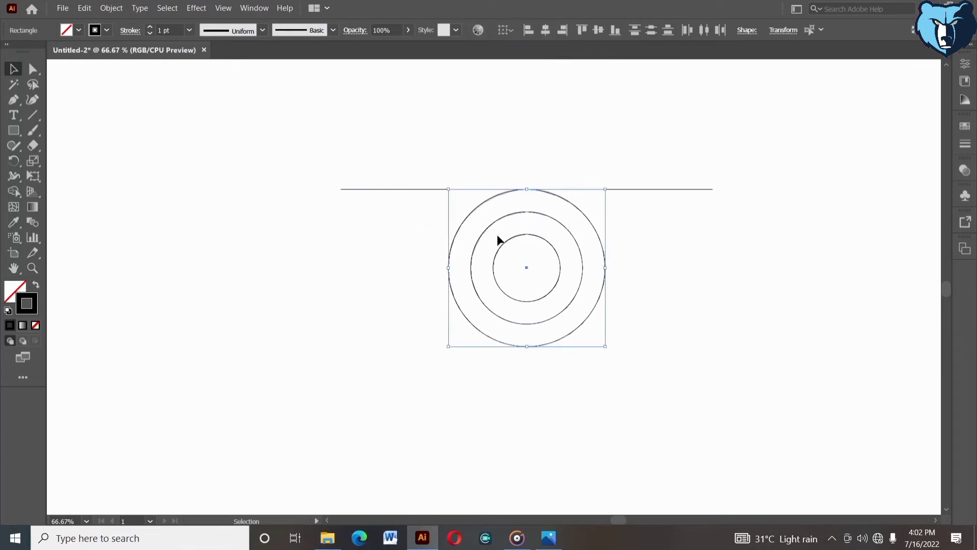
# - Align a copy of the horizontal line to the top edge of the middle circle
pyautogui.click(582, 182)
pyautogui.moveTo(582, 190); pyautogui.dragTo(585, 210)
pyautogui.keyDown('shift'); pyautogui.click(541, 215); pyautogui.keyUp('shift')
pyautogui.click(582, 31)
pyautogui.click(570, 165)
# - Align the remaining top horizontal line to the top edge of the inner circle
pyautogui.click(576, 189)
pyautogui.keyDown('shift'); pyautogui.click(526, 234); pyautogui.keyUp('shift')
pyautogui.click(526, 235)
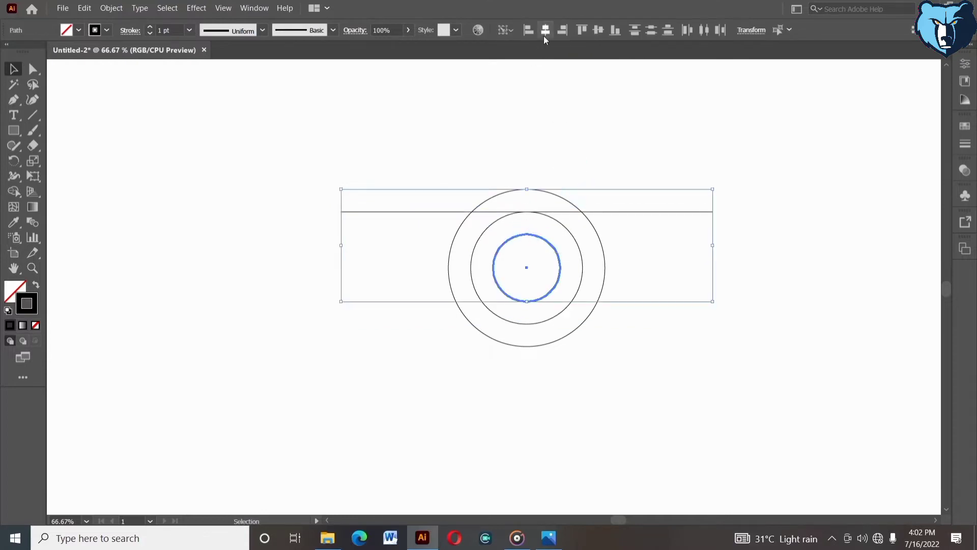
pyautogui.click(585, 30)
pyautogui.click(545, 134)
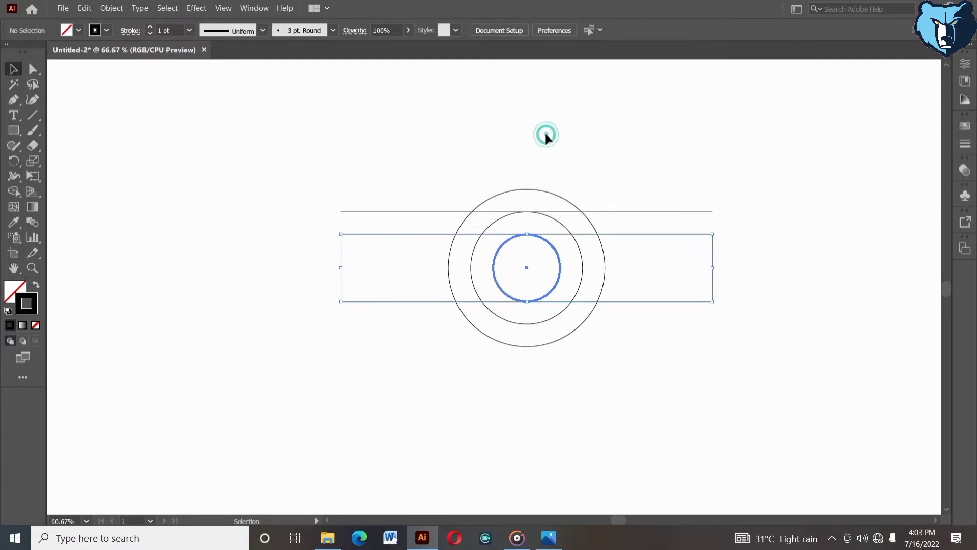
# - Group the two horizontal lines, then copy the group and paste it in place
pyautogui.moveTo(637, 175); pyautogui.dragTo(659, 252)
pyautogui.click(83, 8)
pyautogui.rightClick(334, 136)
pyautogui.click(358, 200)
pyautogui.click(84, 8)
pyautogui.click(101, 62)
pyautogui.click(84, 8)
pyautogui.click(112, 107)
# - Vertically center the pasted pair of horizontal lines on the inner circle
pyautogui.keyDown('shift'); pyautogui.click(511, 299); pyautogui.keyUp('shift')
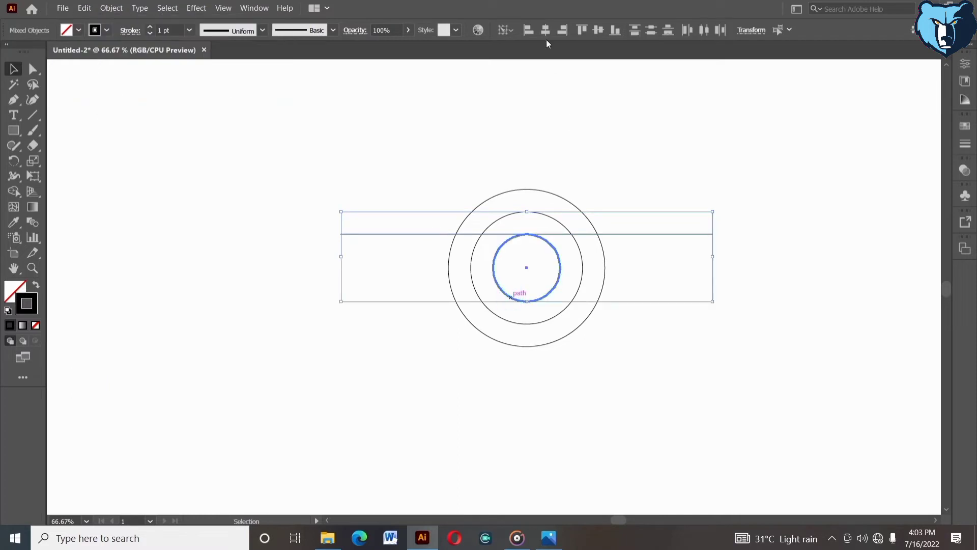
pyautogui.click(598, 30)
pyautogui.click(606, 334)
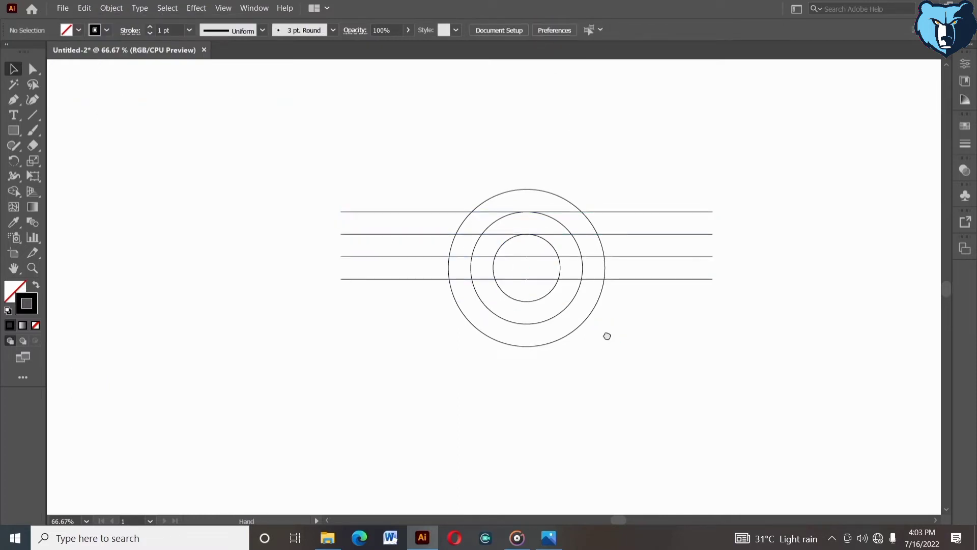
# - Paste another copy of the horizontal line pair and rotate it 90° to form two vertical lines
pyautogui.click(406, 234)
pyautogui.click(77, 8)
pyautogui.click(107, 123)
pyautogui.moveTo(337, 236); pyautogui.dragTo(527, 436)
pyautogui.click(629, 376)
# - Ungroup the vertical line pair and the horizontal line pair crossing the inner circle
pyautogui.moveTo(528, 128); pyautogui.dragTo(555, 155)
pyautogui.rightClick(591, 272)
pyautogui.click(614, 365)
pyautogui.click(613, 365)
pyautogui.click(591, 278)
pyautogui.rightClick(591, 278)
pyautogui.click(619, 371)
# - Align one vertical line to the right edge of the middle circle
pyautogui.click(583, 267)
pyautogui.keyDown('shift'); pyautogui.click(539, 144); pyautogui.keyUp('shift')
pyautogui.click(580, 248)
pyautogui.click(563, 32)
pyautogui.click(598, 144)
# - Align the other vertical line to the right edge of the inner circle
pyautogui.click(516, 148)
pyautogui.keyDown('shift'); pyautogui.click(561, 271); pyautogui.keyUp('shift')
pyautogui.click(560, 271)
pyautogui.click(563, 30)
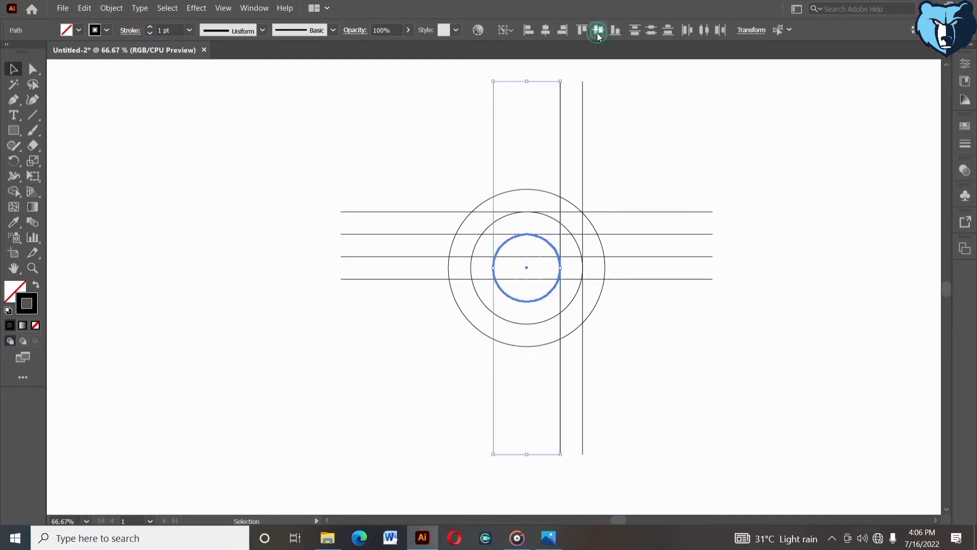
pyautogui.click(614, 171)
# - Place two more vertical line copies across the inner circle, one just left of its center and one inside its right edge
pyautogui.moveTo(560, 400)
pyautogui.mouseDown()
pyautogui.moveTo(514, 398)
pyautogui.moveTo(549, 407)
pyautogui.mouseUp()
pyautogui.click(536, 418)
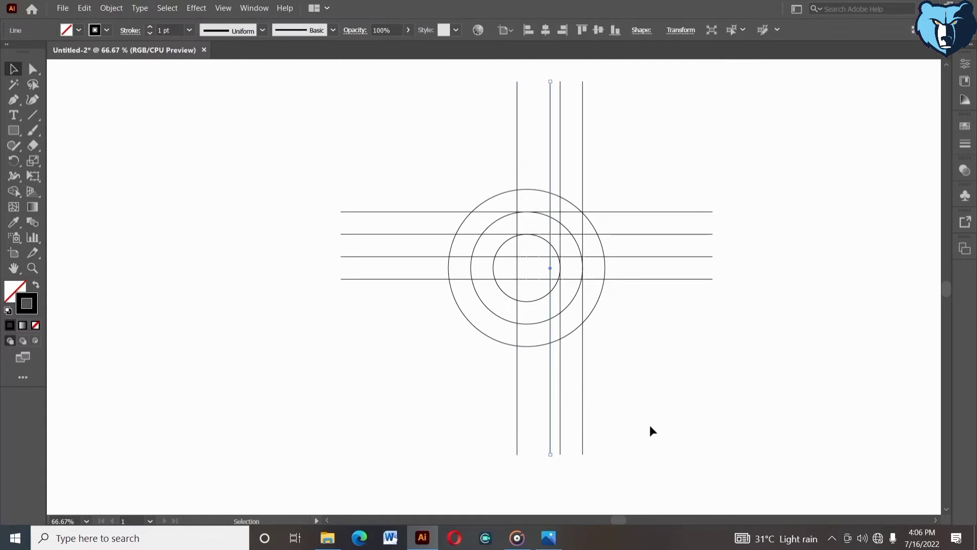
pyautogui.click(650, 426)
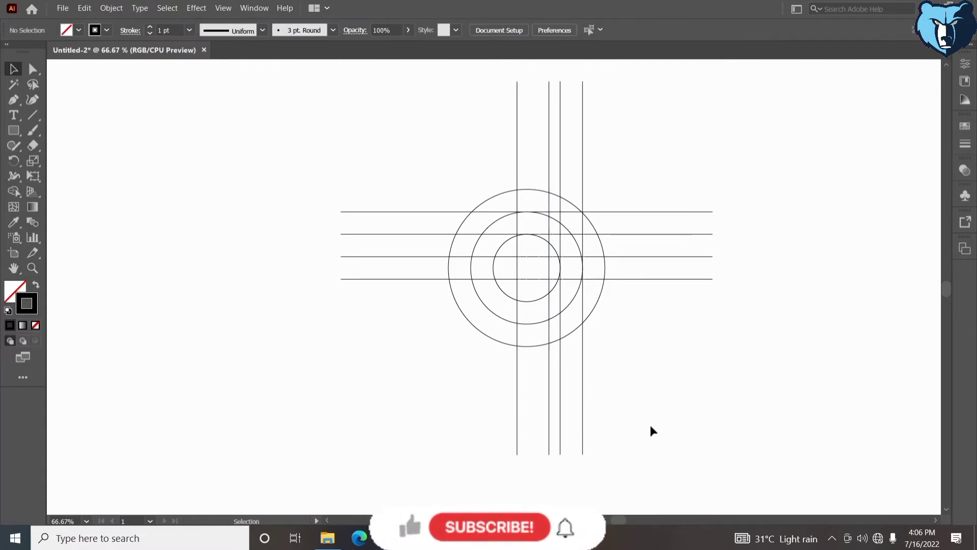
# - Draw a small square between the two rightmost vertical lines and the second and third horizontal lines, and round it into a circle
pyautogui.moveTo(13, 134); pyautogui.dragTo(45, 135)
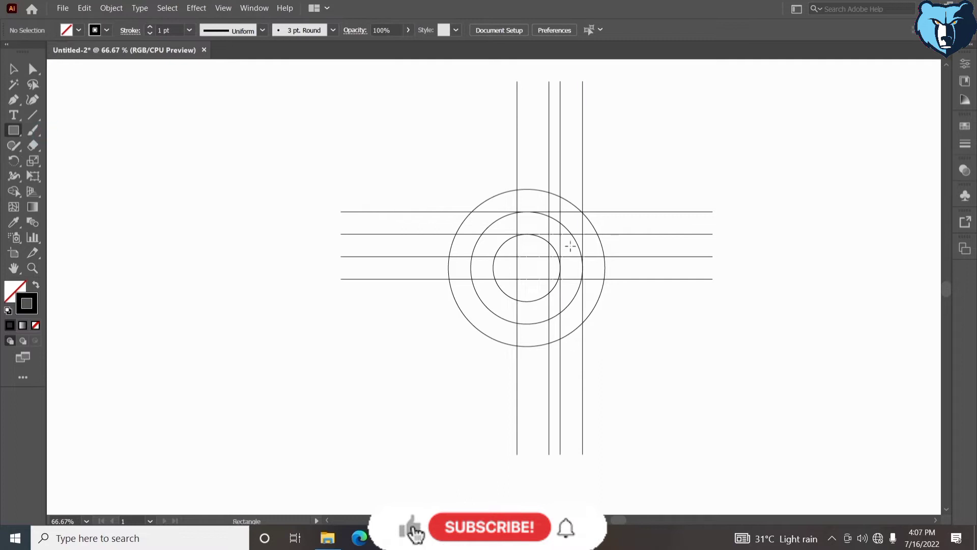
pyautogui.moveTo(561, 234); pyautogui.dragTo(582, 256)
pyautogui.press('v')
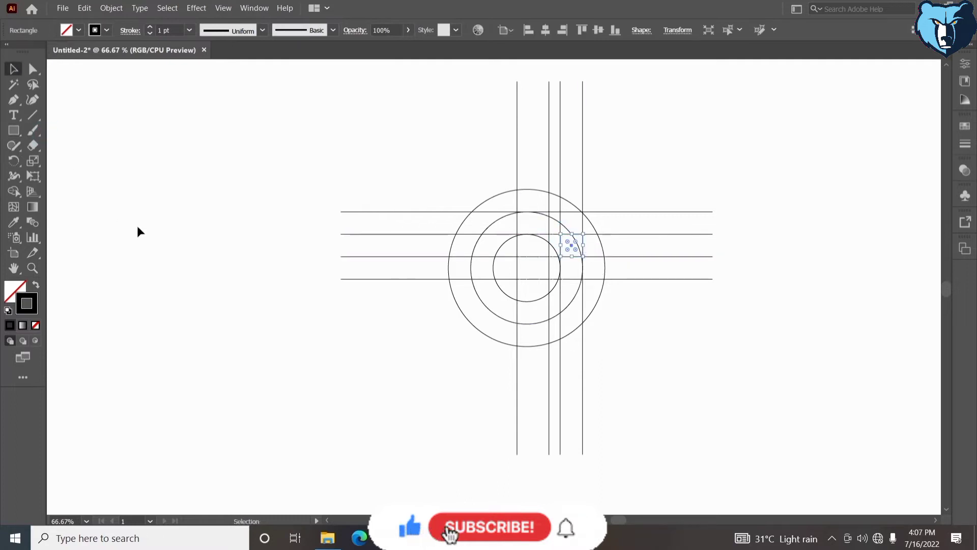
pyautogui.click(138, 231)
pyautogui.click(569, 243)
pyautogui.click(572, 245)
pyautogui.click(606, 326)
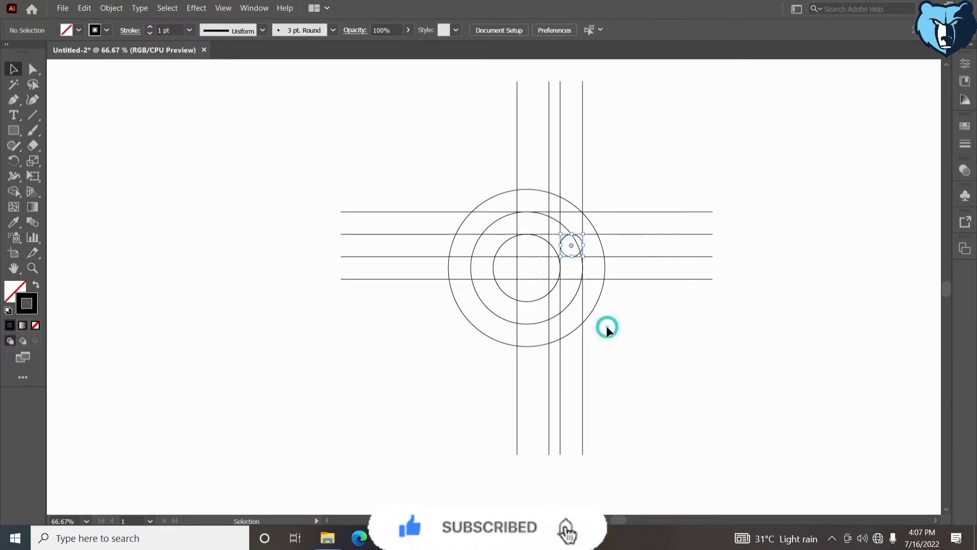
# - Move the small circle below the inner circle and align its right edge to the vertical line touching the inner circle
pyautogui.click(578, 252)
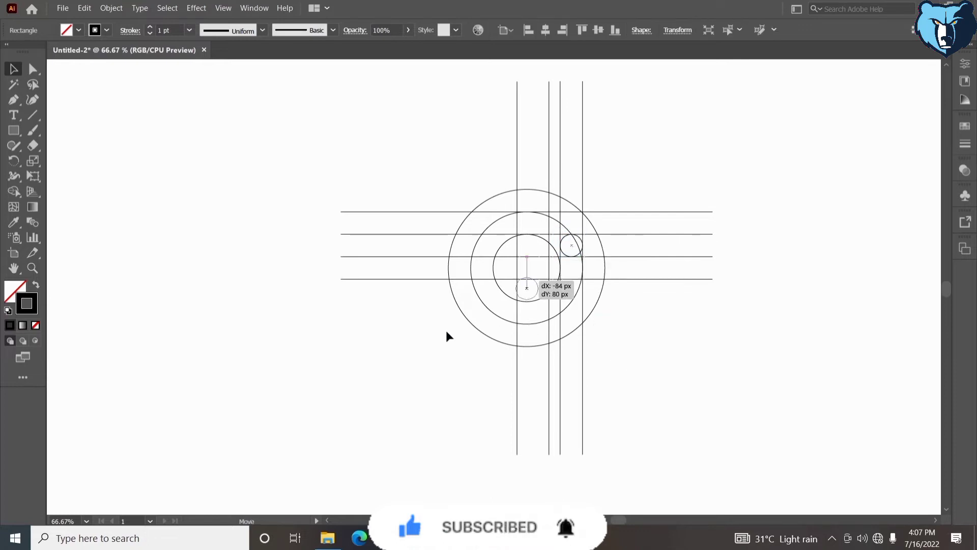
pyautogui.moveTo(446, 332); pyautogui.dragTo(454, 353)
pyautogui.click(657, 359)
pyautogui.click(560, 362)
pyautogui.keyDown('shift'); pyautogui.click(460, 351); pyautogui.keyUp('shift')
pyautogui.click(560, 356)
pyautogui.click(562, 34)
pyautogui.click(642, 188)
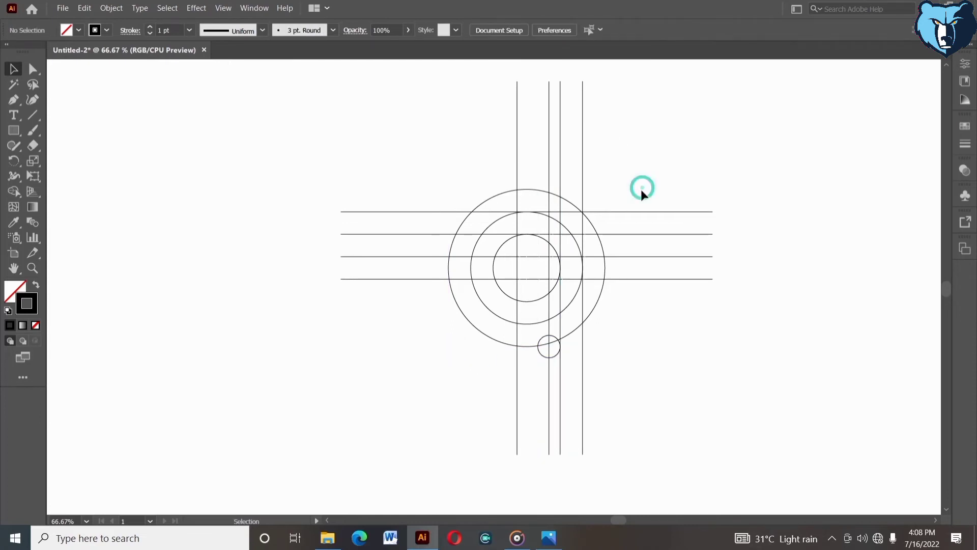
# - Align the small circle's top edge to the lowest horizontal line
pyautogui.click(541, 279)
pyautogui.keyDown('shift'); pyautogui.click(547, 336); pyautogui.keyUp('shift')
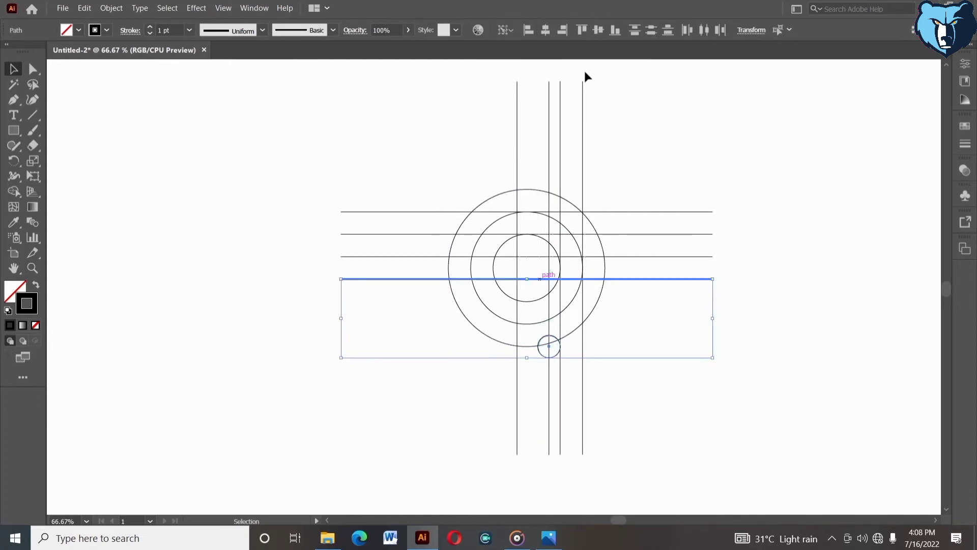
pyautogui.click(581, 29)
pyautogui.click(624, 137)
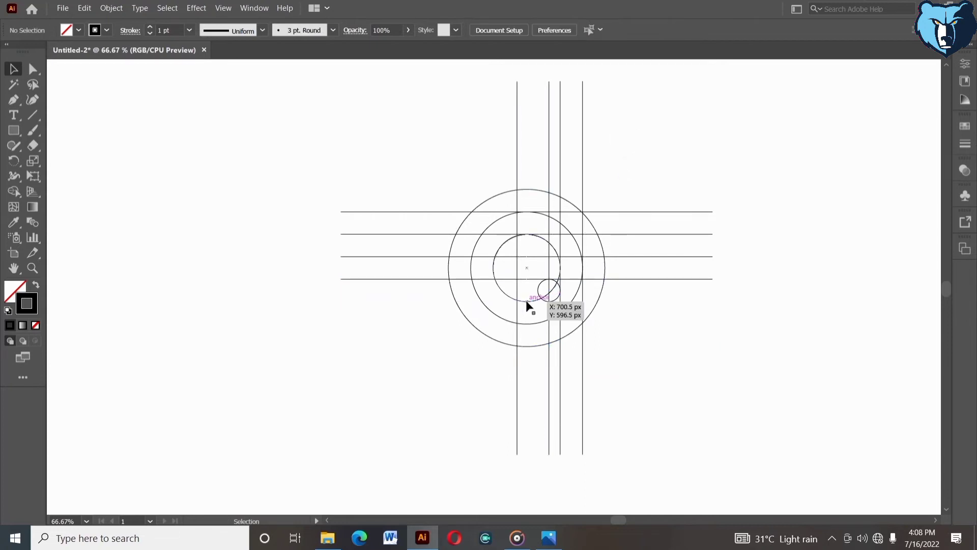
# - Duplicate the inner circle downward and align the copy's right edge to the rightmost vertical line
pyautogui.click(528, 301)
pyautogui.moveTo(500, 305); pyautogui.dragTo(475, 349)
pyautogui.keyDown('shift'); pyautogui.click(582, 305); pyautogui.keyUp('shift')
pyautogui.click(570, 30)
pyautogui.click(632, 262)
# - Align the duplicated circle's top edge to the third horizontal line
pyautogui.click(631, 257)
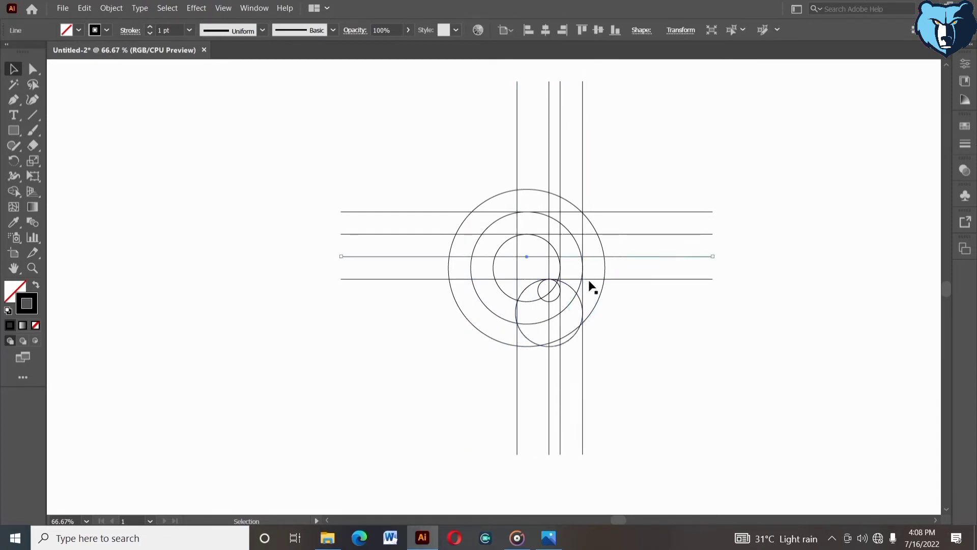
pyautogui.keyDown('shift'); pyautogui.click(569, 287); pyautogui.keyUp('shift')
pyautogui.click(584, 31)
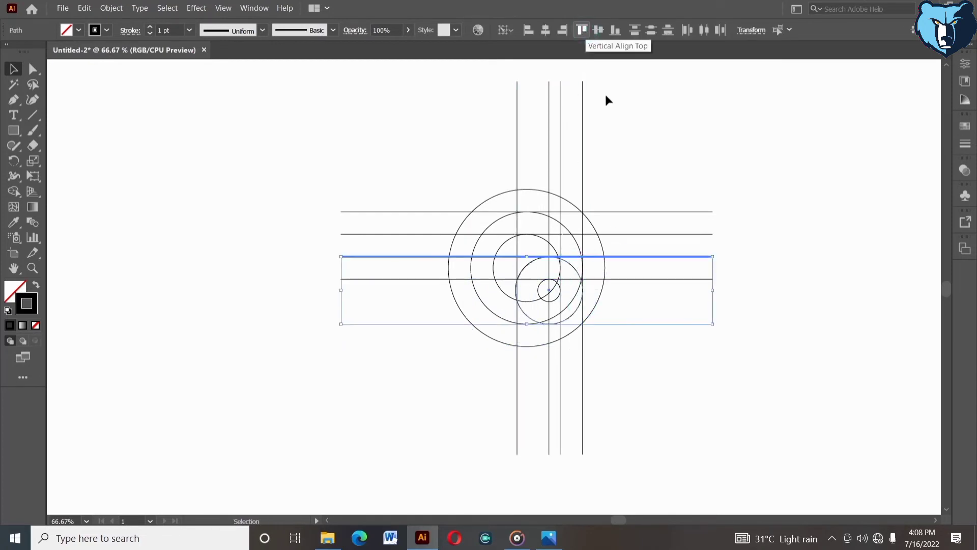
pyautogui.click(627, 157)
# - Select all circles and lines and set their stroke weight to 0.25 pt
pyautogui.moveTo(437, 155); pyautogui.dragTo(626, 382)
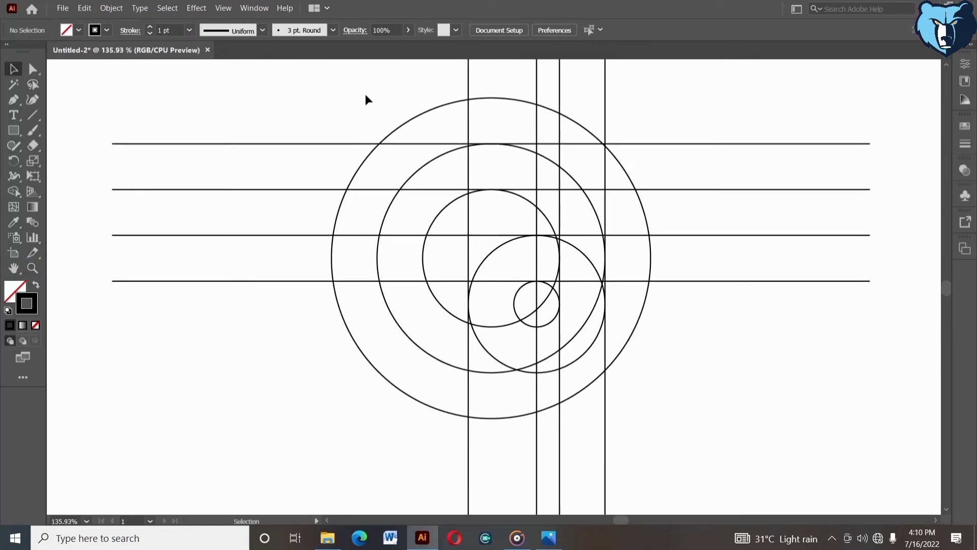
pyautogui.moveTo(365, 98); pyautogui.dragTo(475, 380)
pyautogui.click(150, 33)
pyautogui.click(150, 34)
pyautogui.click(150, 33)
# - With Shape Builder and a black fill without stroke, merge the right arm, crossbar and curled inner regions into one hooked shape
pyautogui.hotkey('shift', 'm')
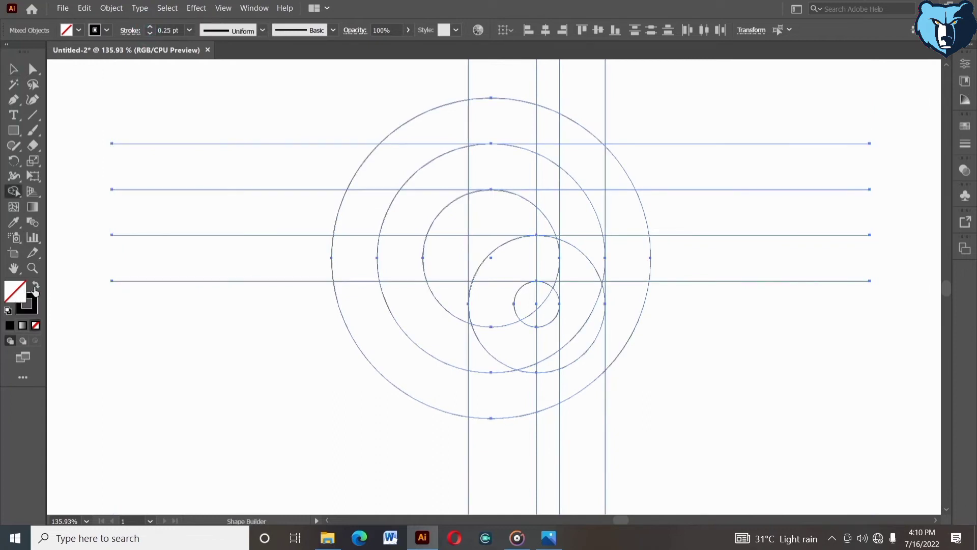
pyautogui.click(35, 288)
pyautogui.moveTo(619, 308)
pyautogui.mouseDown()
pyautogui.moveTo(624, 239)
pyautogui.moveTo(606, 286)
pyautogui.moveTo(613, 219)
pyautogui.mouseUp()
pyautogui.moveTo(463, 207)
pyautogui.mouseDown()
pyautogui.moveTo(574, 213)
pyautogui.moveTo(498, 226)
pyautogui.mouseUp()
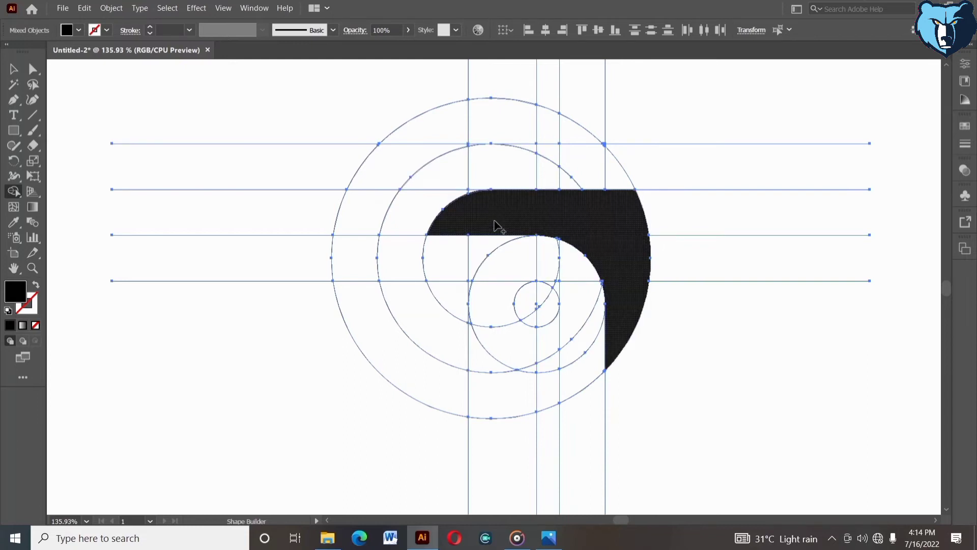
pyautogui.click(452, 258)
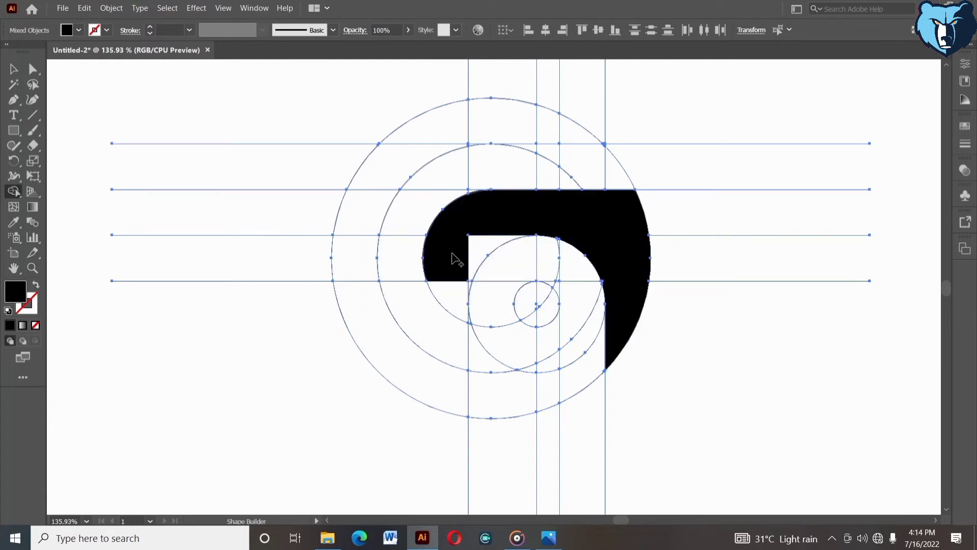
pyautogui.moveTo(471, 295)
pyautogui.mouseDown()
pyautogui.moveTo(477, 321)
pyautogui.moveTo(540, 298)
pyautogui.mouseUp()
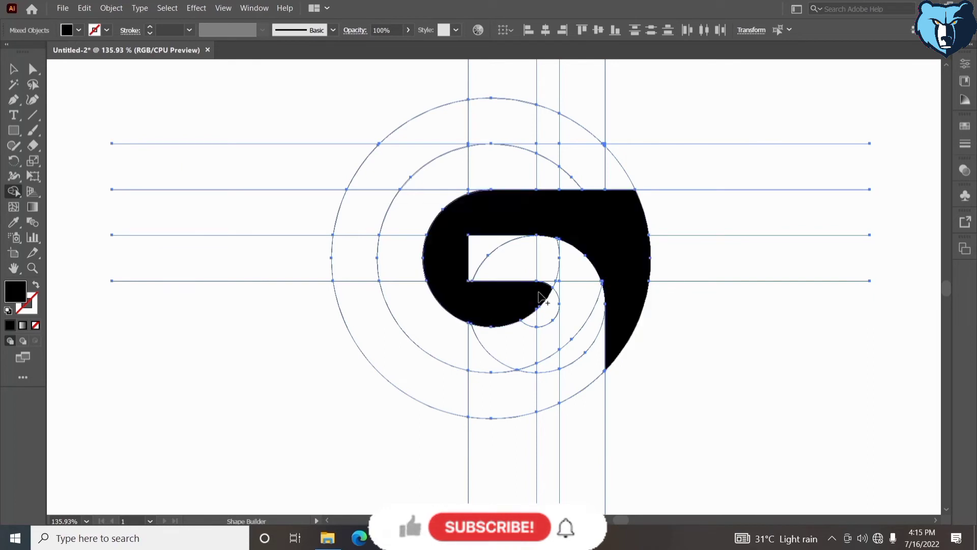
# - Switch the fill to red and merge the narrow vertical regions below the hook's tip into one stem
pyautogui.click(67, 30)
pyautogui.click(44, 50)
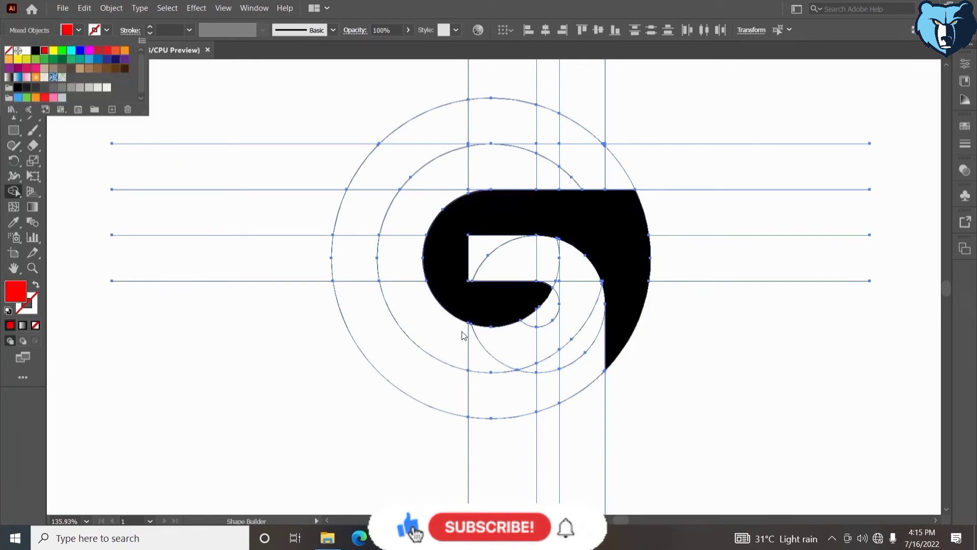
pyautogui.click(548, 350)
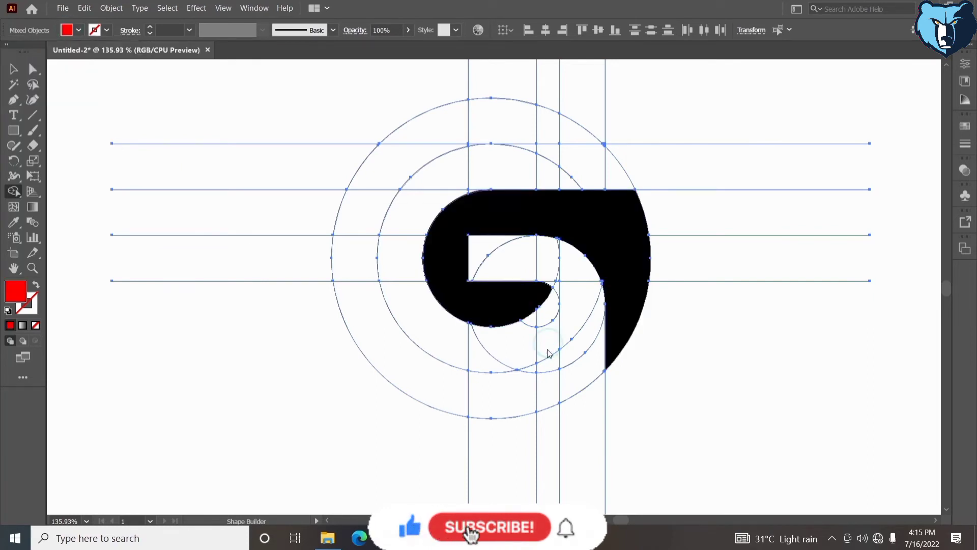
pyautogui.click(550, 342)
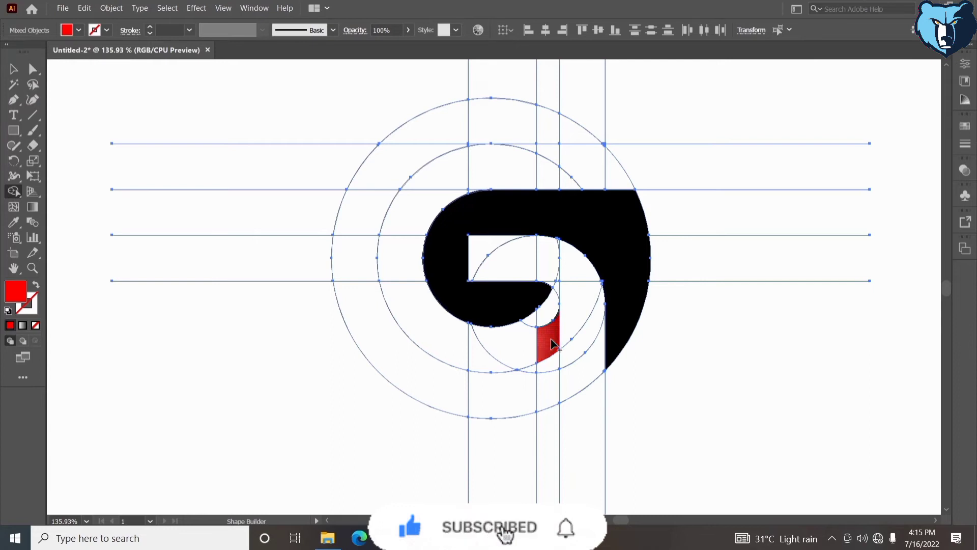
pyautogui.moveTo(553, 345); pyautogui.dragTo(549, 315)
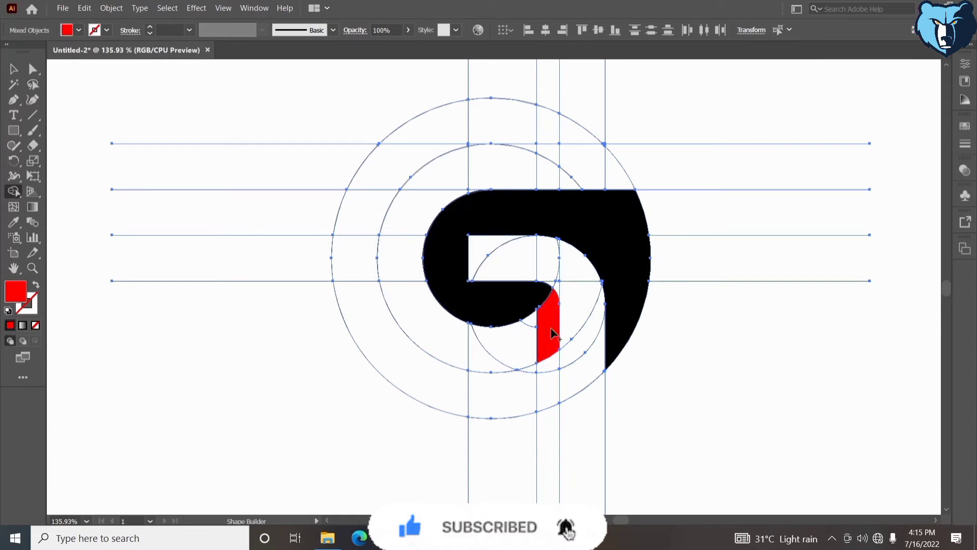
# - Switch the fill back to black and merge the outer ring from below the red stem around to the upper right end
pyautogui.click(68, 30)
pyautogui.click(565, 381)
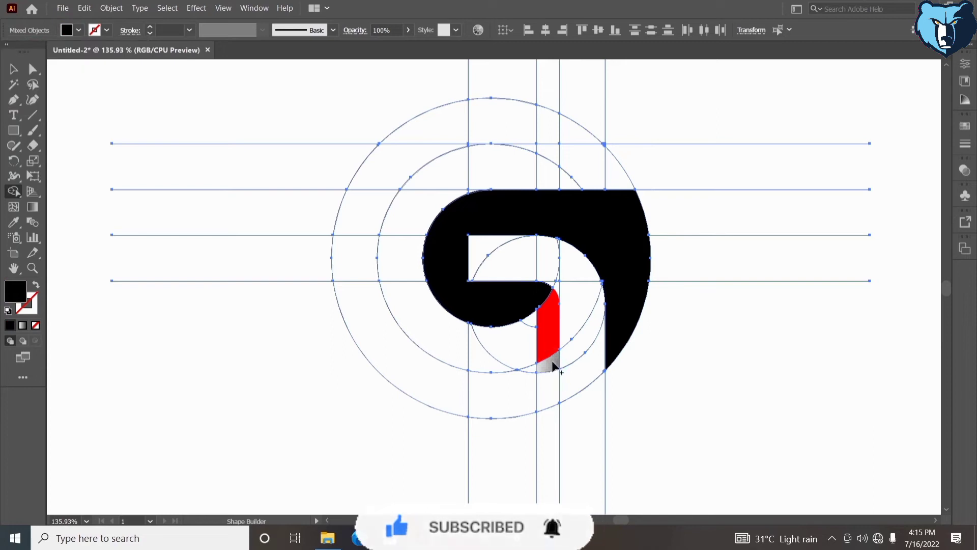
pyautogui.moveTo(552, 360)
pyautogui.mouseDown()
pyautogui.moveTo(529, 381)
pyautogui.moveTo(534, 375)
pyautogui.moveTo(459, 391)
pyautogui.mouseUp()
pyautogui.moveTo(399, 319)
pyautogui.mouseDown()
pyautogui.moveTo(361, 260)
pyautogui.moveTo(384, 180)
pyautogui.moveTo(490, 131)
pyautogui.moveTo(571, 134)
pyautogui.mouseUp()
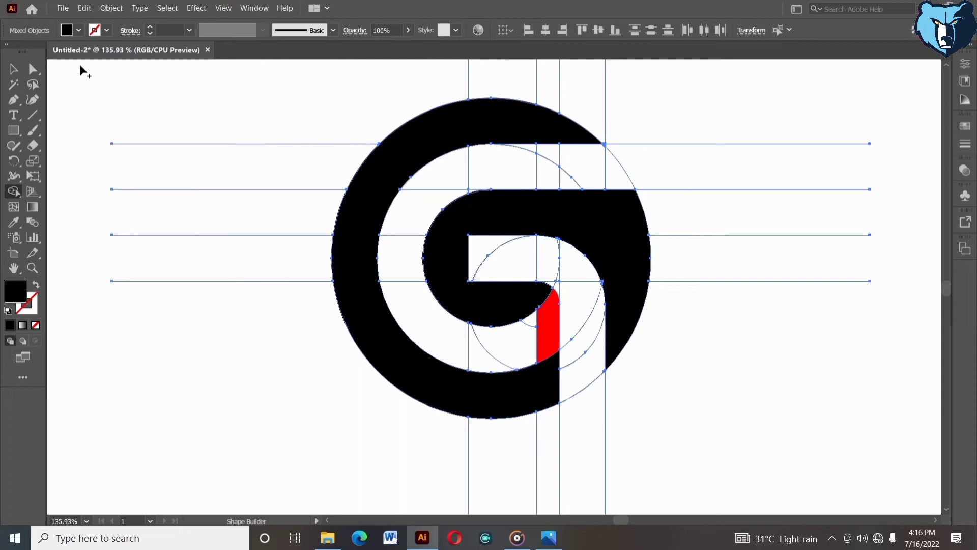
# - Select the black outer ring, black hook and red stem together and cut them from the construction artwork
pyautogui.press('v')
pyautogui.click(335, 113)
pyautogui.click(540, 314)
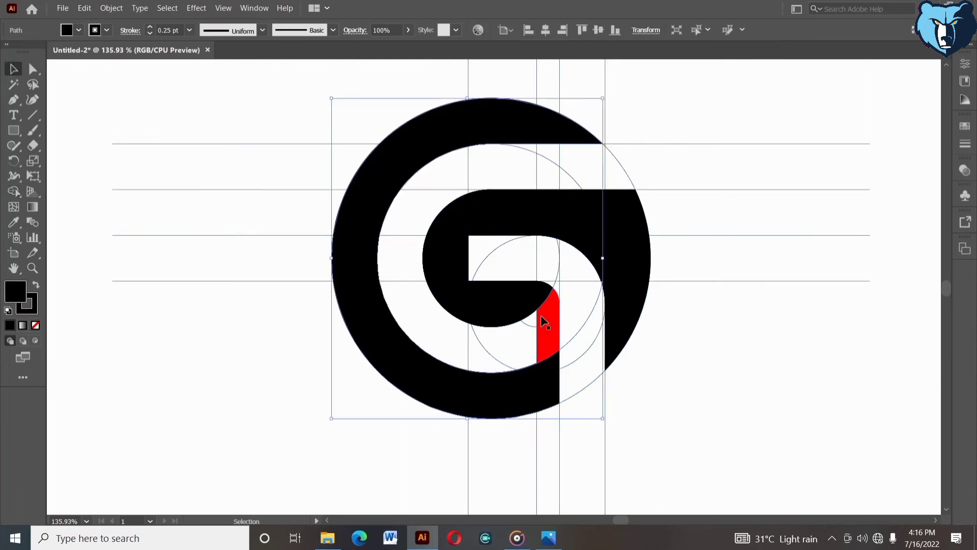
pyautogui.click(509, 307)
pyautogui.keyDown('shift'); pyautogui.click(460, 124); pyautogui.keyUp('shift')
pyautogui.keyDown('shift'); pyautogui.click(547, 318); pyautogui.keyUp('shift')
pyautogui.click(85, 7)
pyautogui.click(102, 47)
# - Delete the leftover circles and guide lines, and paste the cut logo shapes back in place
pyautogui.moveTo(309, 86); pyautogui.dragTo(698, 450)
pyautogui.press('Delete')
pyautogui.click(85, 7)
pyautogui.click(105, 111)
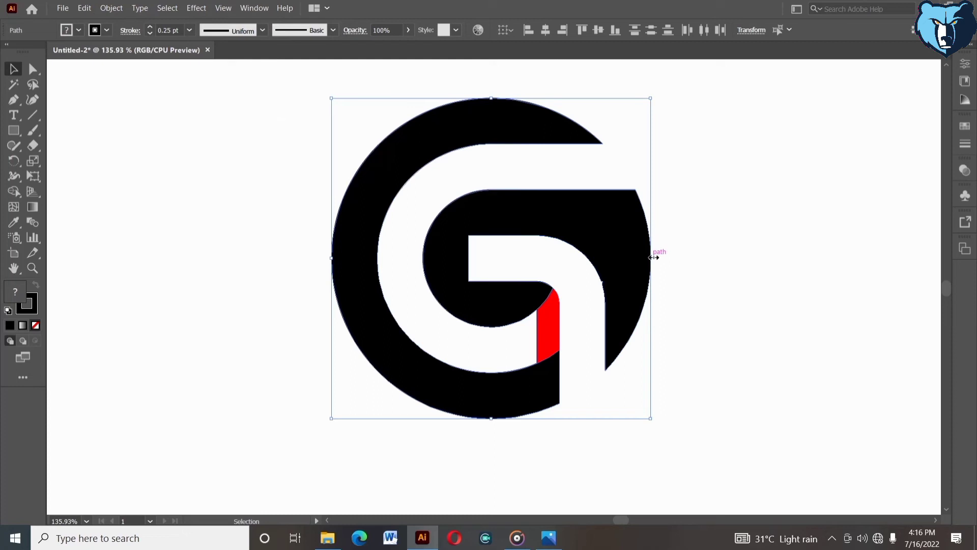
# - Scale the whole logo down slightly and proportionally about its center, and deselect it
pyautogui.moveTo(654, 258); pyautogui.dragTo(635, 258)
pyautogui.click(585, 415)
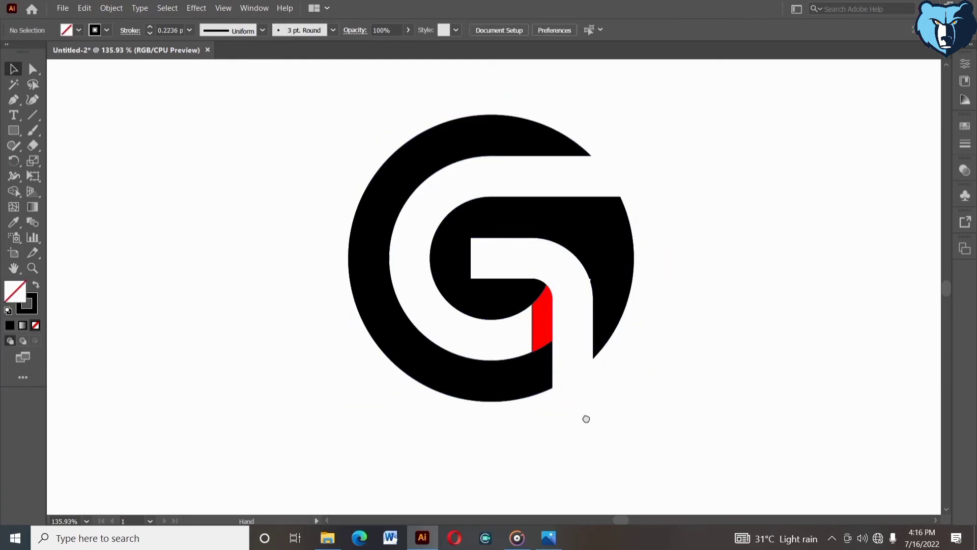
pyautogui.moveTo(584, 415); pyautogui.dragTo(582, 424)
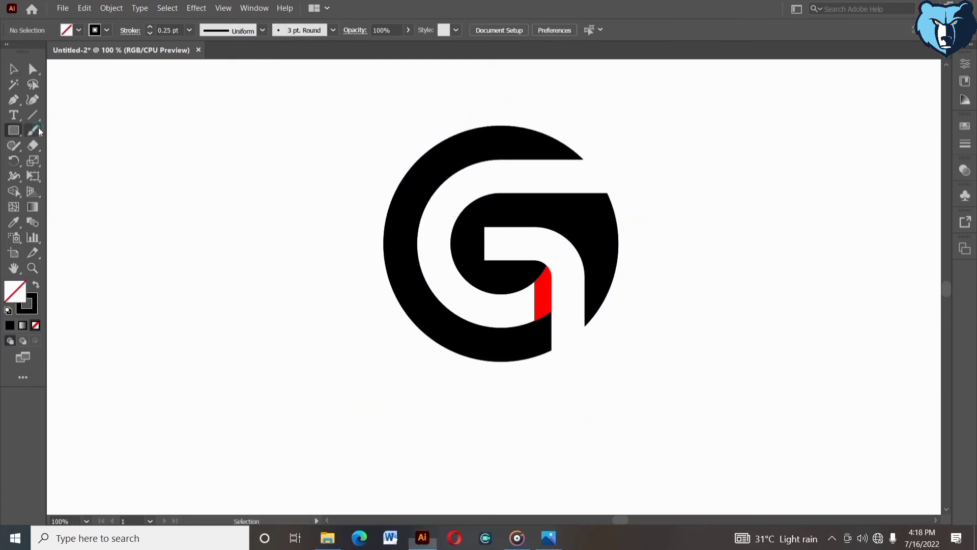
# - Draw a large rectangle around the logo and resize it to span the whole visible canvas as a background
pyautogui.moveTo(47, 60); pyautogui.dragTo(931, 511)
pyautogui.click(10, 69)
pyautogui.moveTo(127, 202); pyautogui.dragTo(165, 227)
pyautogui.moveTo(934, 490); pyautogui.dragTo(881, 469)
pyautogui.moveTo(293, 277)
pyautogui.mouseDown()
pyautogui.moveTo(339, 319)
pyautogui.moveTo(305, 278)
pyautogui.mouseUp()
pyautogui.moveTo(894, 469); pyautogui.dragTo(847, 443)
pyautogui.moveTo(297, 240)
pyautogui.mouseDown()
pyautogui.moveTo(347, 290)
pyautogui.moveTo(334, 314)
pyautogui.mouseUp()
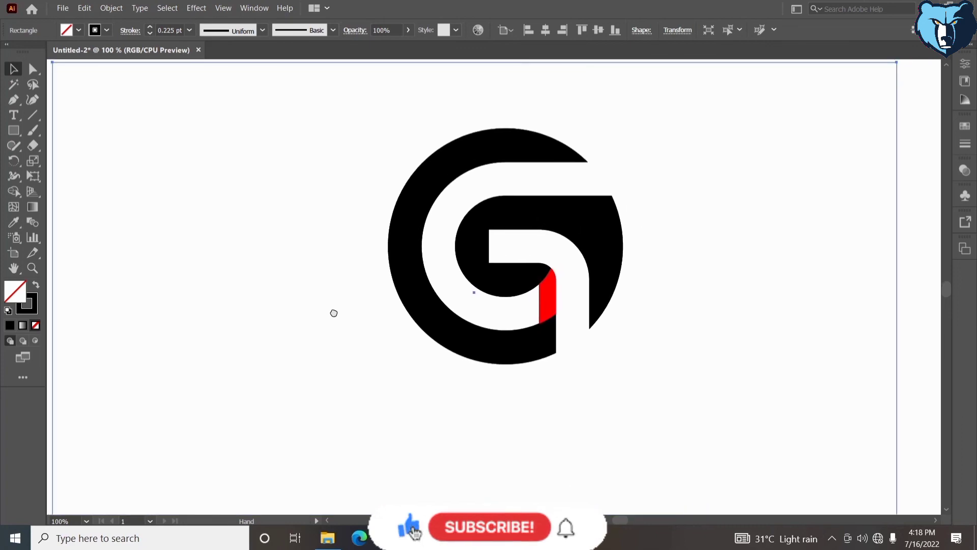
pyautogui.moveTo(764, 450); pyautogui.dragTo(755, 395)
pyautogui.moveTo(466, 466); pyautogui.dragTo(464, 413)
pyautogui.moveTo(277, 269)
pyautogui.mouseDown()
pyautogui.moveTo(309, 316)
pyautogui.moveTo(303, 331)
pyautogui.moveTo(278, 328)
pyautogui.mouseUp()
pyautogui.moveTo(891, 470)
pyautogui.mouseDown()
pyautogui.moveTo(924, 486)
pyautogui.moveTo(938, 510)
pyautogui.mouseUp()
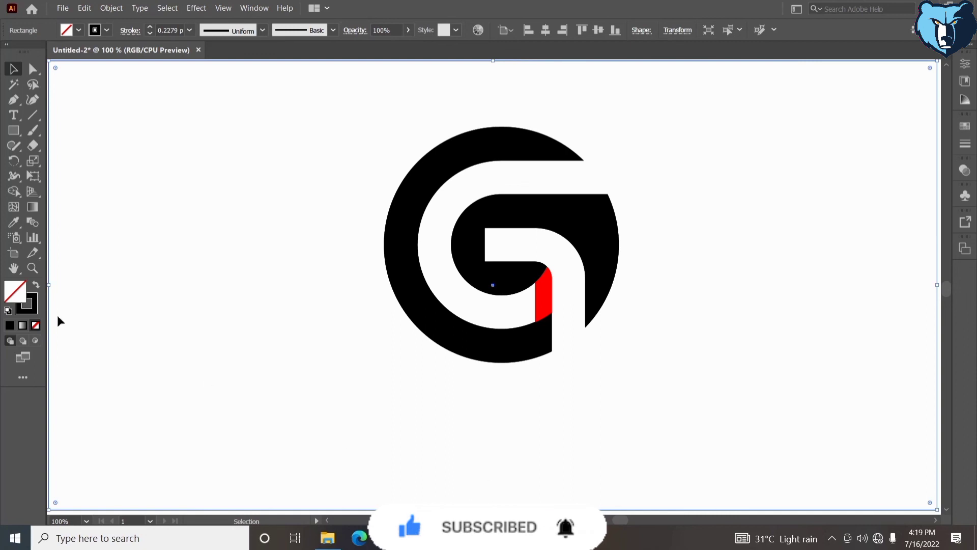
# - Swap the background rectangle's fill and stroke for a black fill without stroke, and send it to the back
pyautogui.click(36, 285)
pyautogui.rightClick(205, 306)
pyautogui.moveTo(218, 246)
pyautogui.click(364, 283)
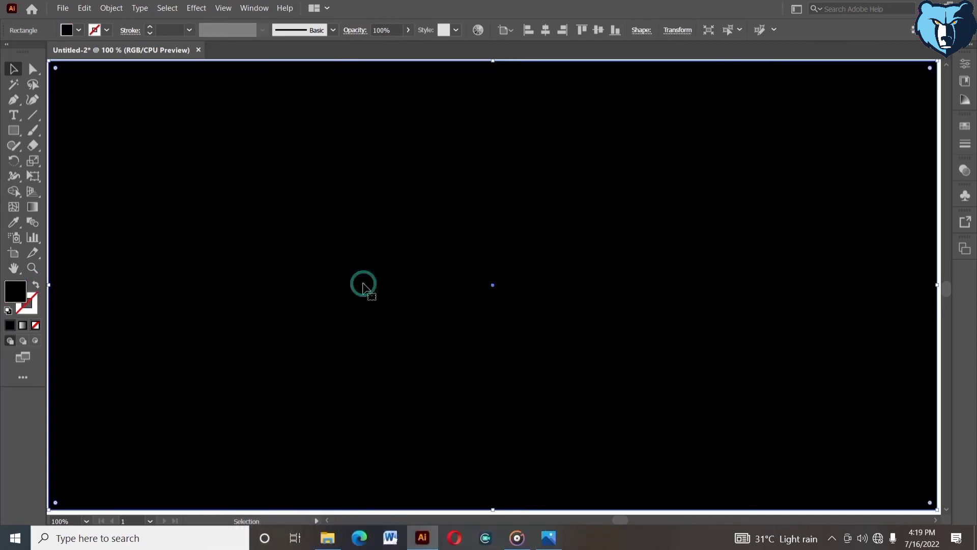
# - Select the logo's hook and outer ring, leaving out the red stem, and change their fill to white
pyautogui.click(474, 258)
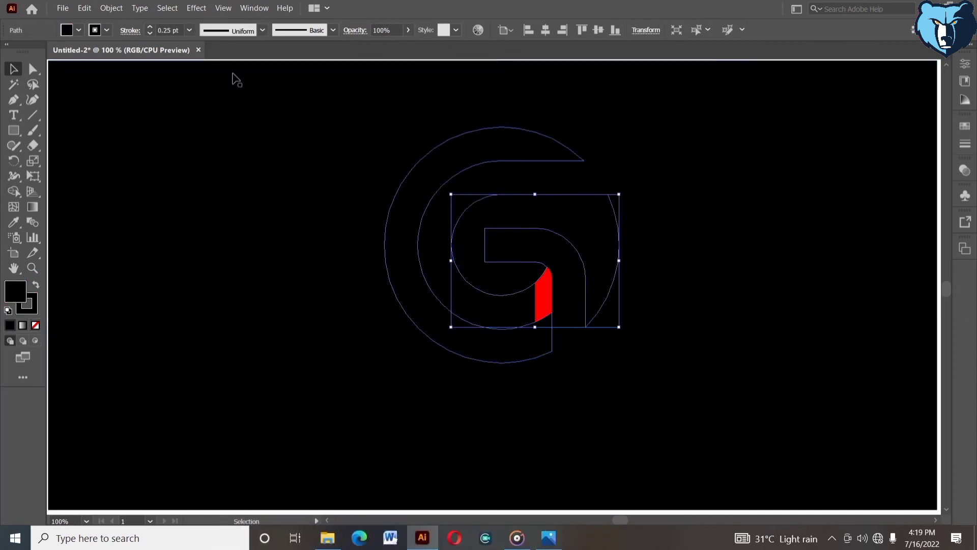
pyautogui.keyDown('shift'); pyautogui.click(471, 154); pyautogui.keyUp('shift')
pyautogui.click(67, 30)
pyautogui.click(28, 50)
pyautogui.moveTo(535, 400); pyautogui.dragTo(536, 375)
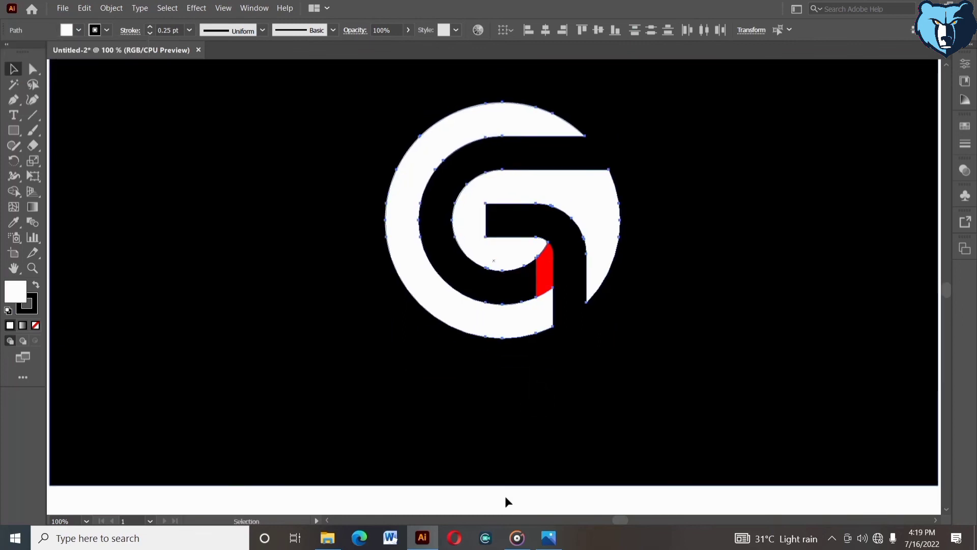